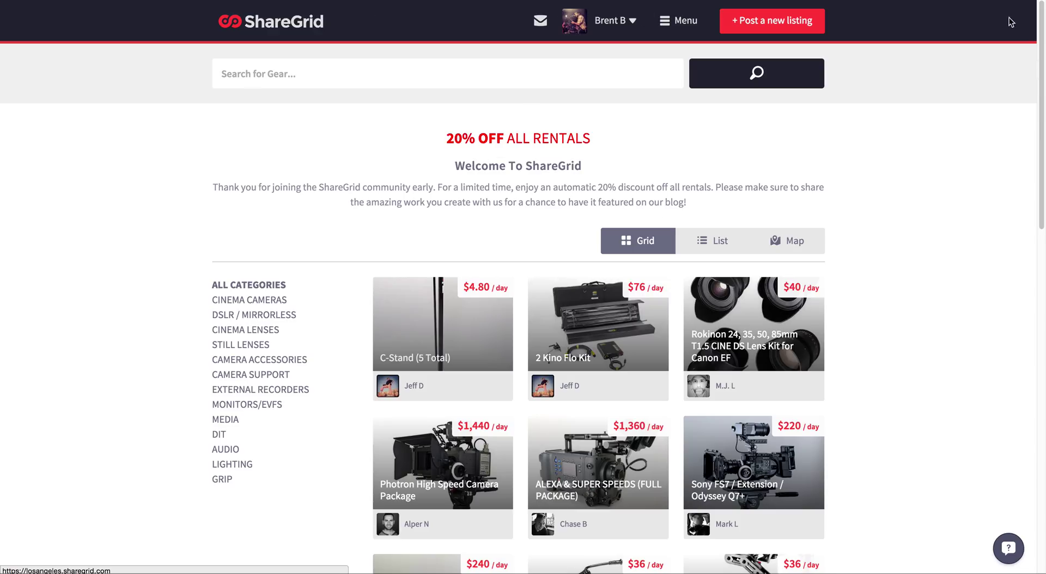
# - Open the account's own profile page, look over its biography and listings, and start editing the profile
pyautogui.click(613, 22)
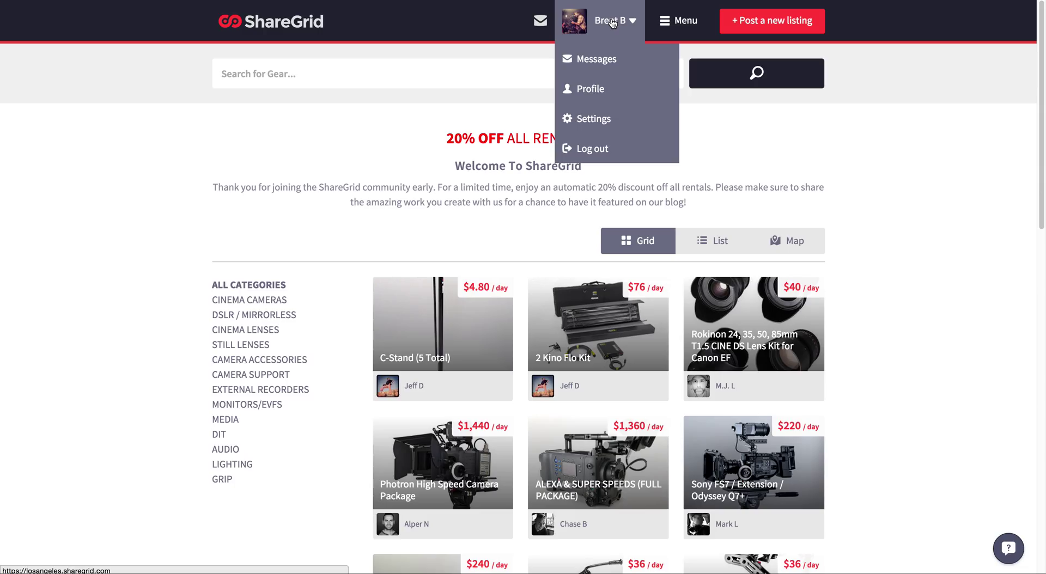
pyautogui.click(605, 94)
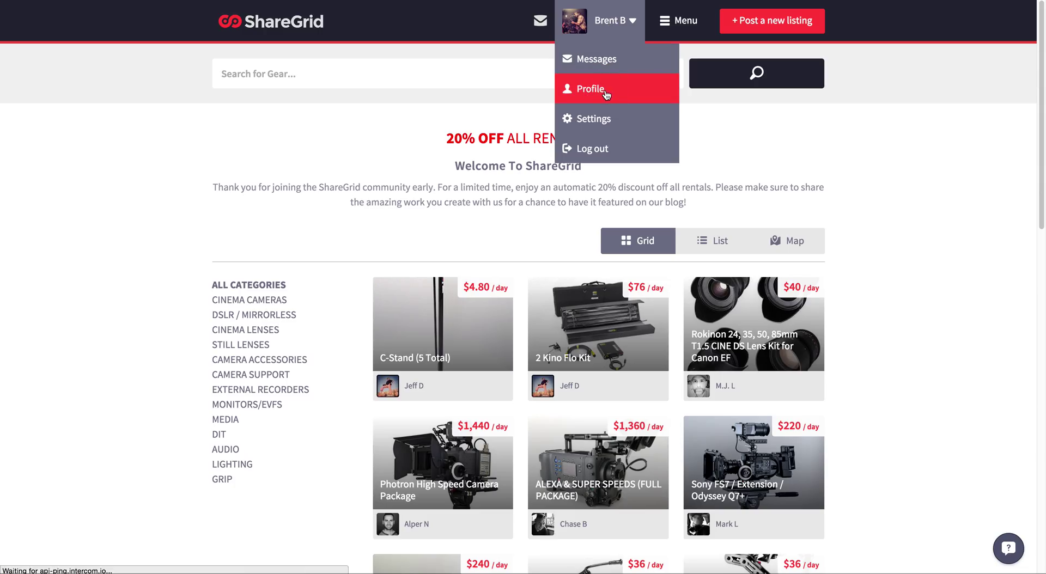
pyautogui.scroll(-3, 241, 210)
pyautogui.scroll(4, 241, 210)
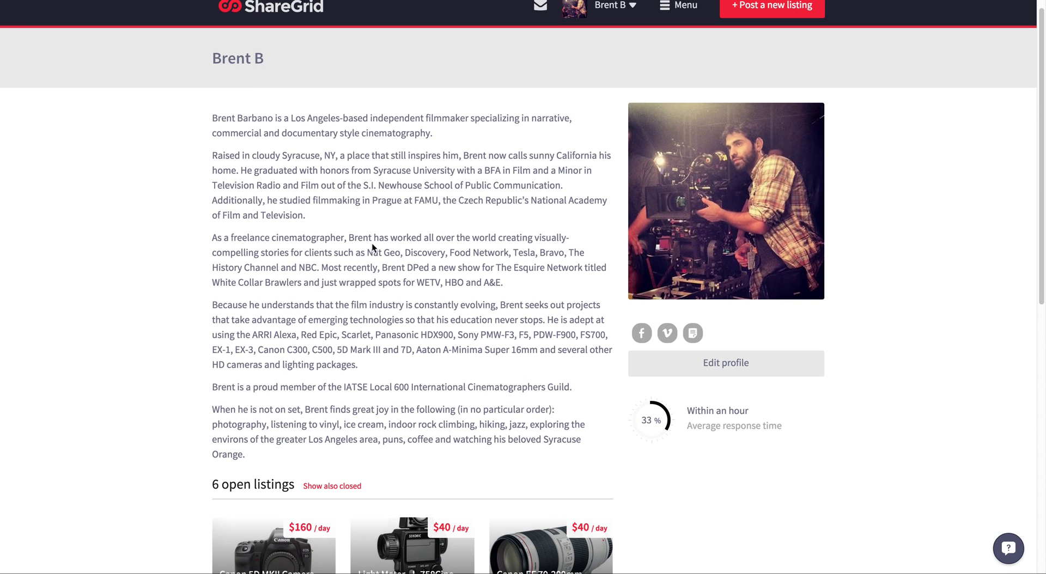
pyautogui.scroll(-2, 497, 332)
pyautogui.click(749, 294)
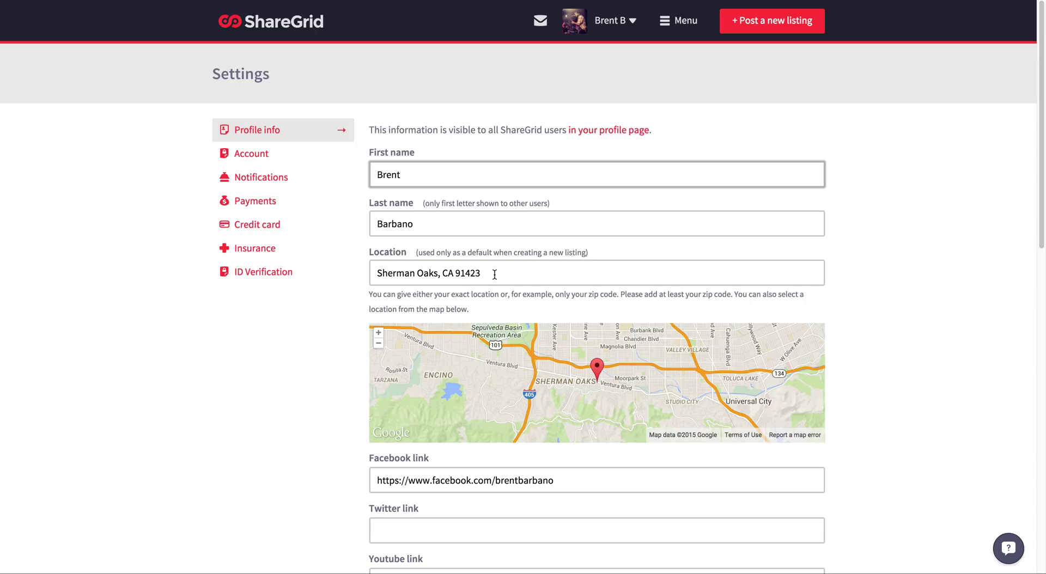
# - Examine the name and default location fields in the profile info settings, including the zip code and map
pyautogui.moveTo(495, 274); pyautogui.dragTo(378, 271)
pyautogui.click(378, 270)
pyautogui.click(351, 275)
pyautogui.click(281, 132)
pyautogui.moveTo(489, 272); pyautogui.dragTo(452, 275)
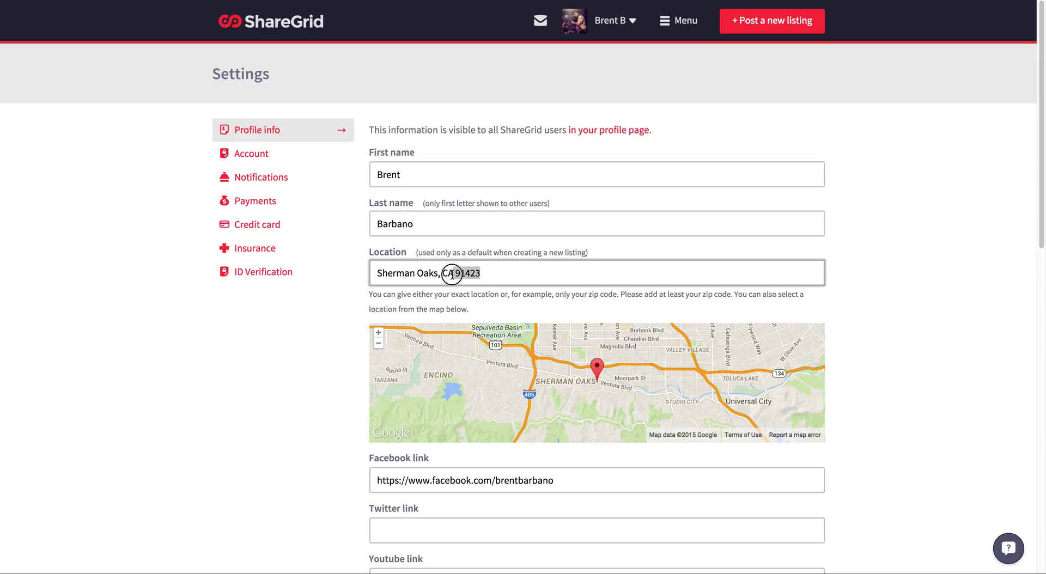
pyautogui.click(499, 273)
pyautogui.click(879, 269)
pyautogui.scroll(-3, 877, 278)
pyautogui.scroll(-3, 876, 286)
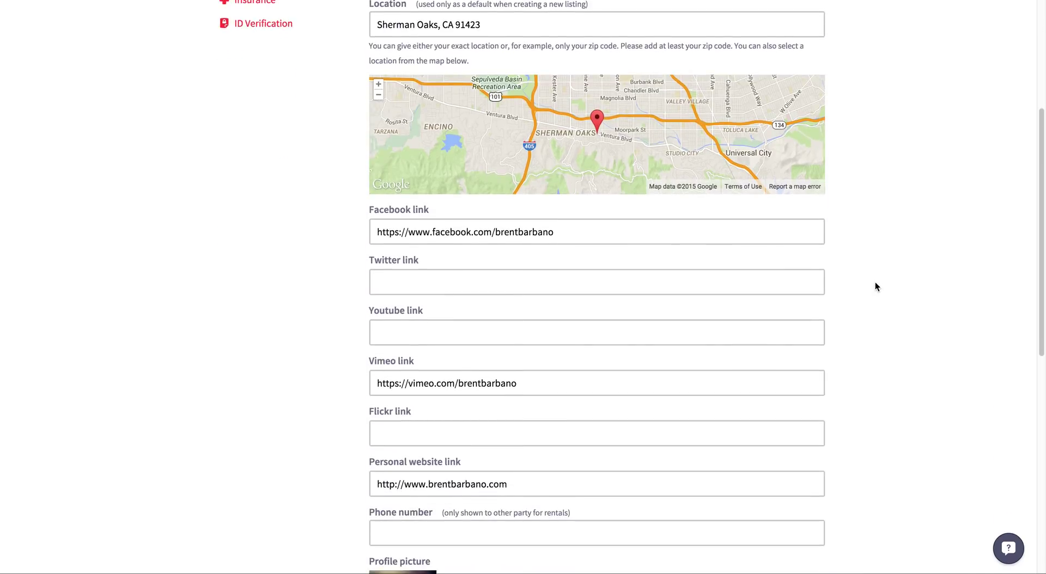
pyautogui.scroll(3, 876, 286)
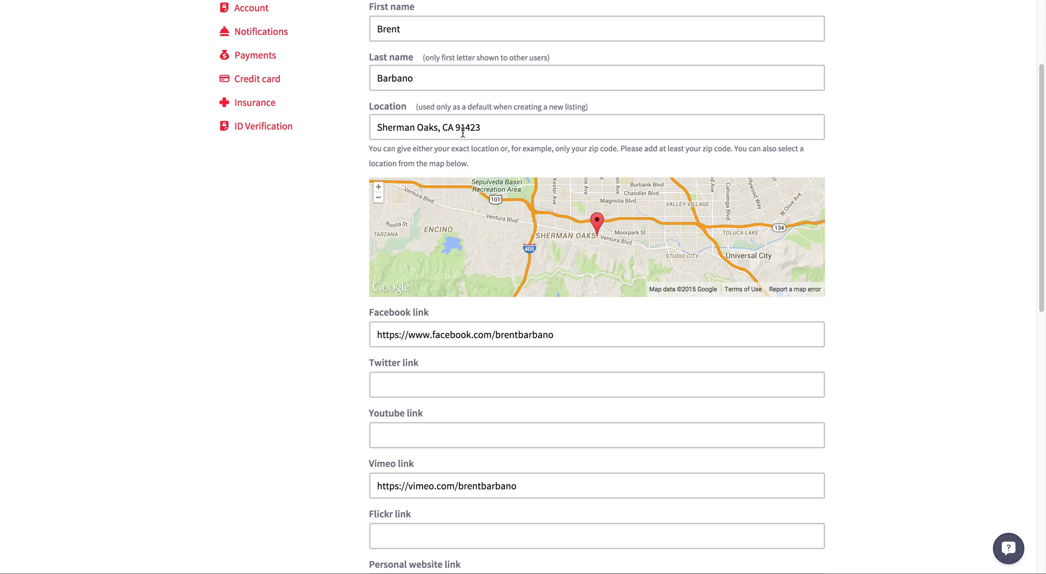
pyautogui.scroll(-2, 348, 324)
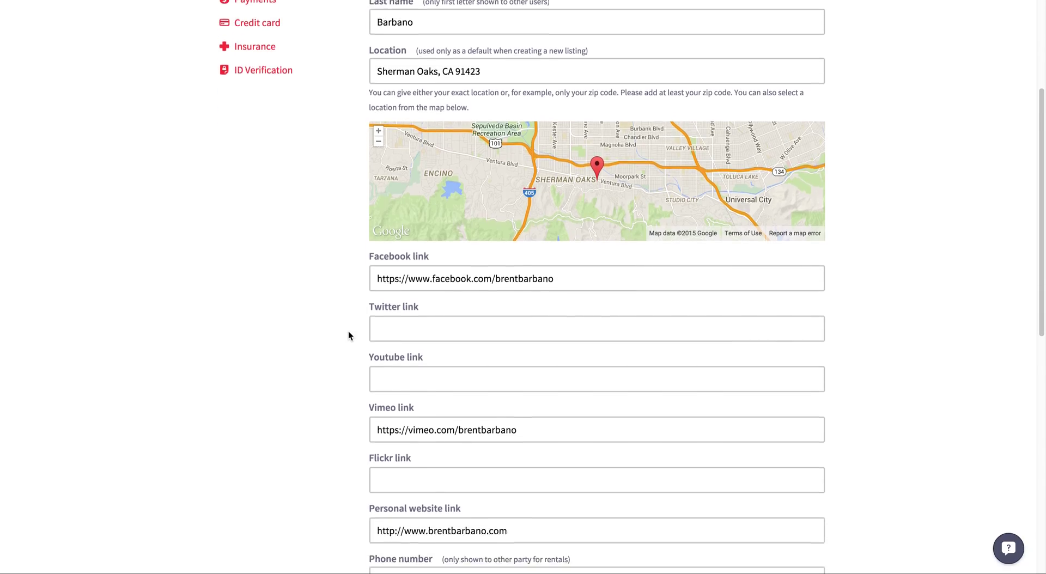
pyautogui.scroll(-2, 348, 331)
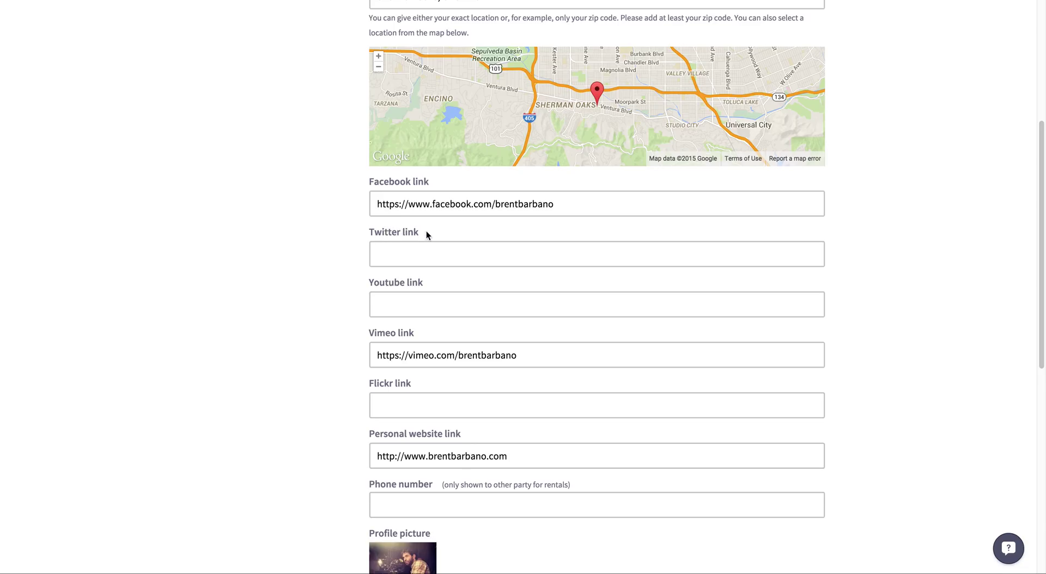
# - Examine the Facebook, Twitter, Youtube, Vimeo, Flickr, personal website and phone number fields of the profile
pyautogui.click(423, 252)
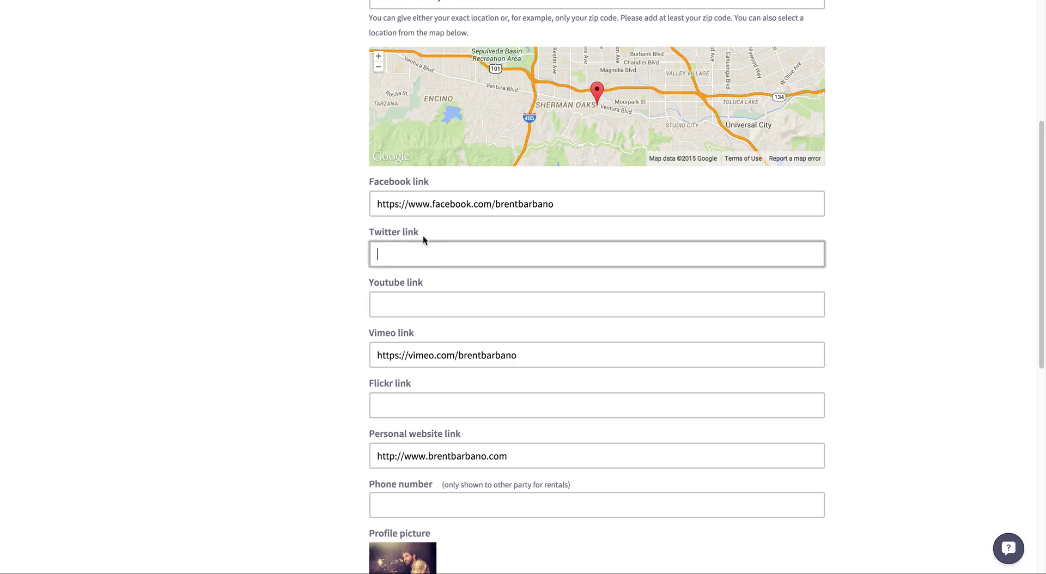
pyautogui.click(425, 235)
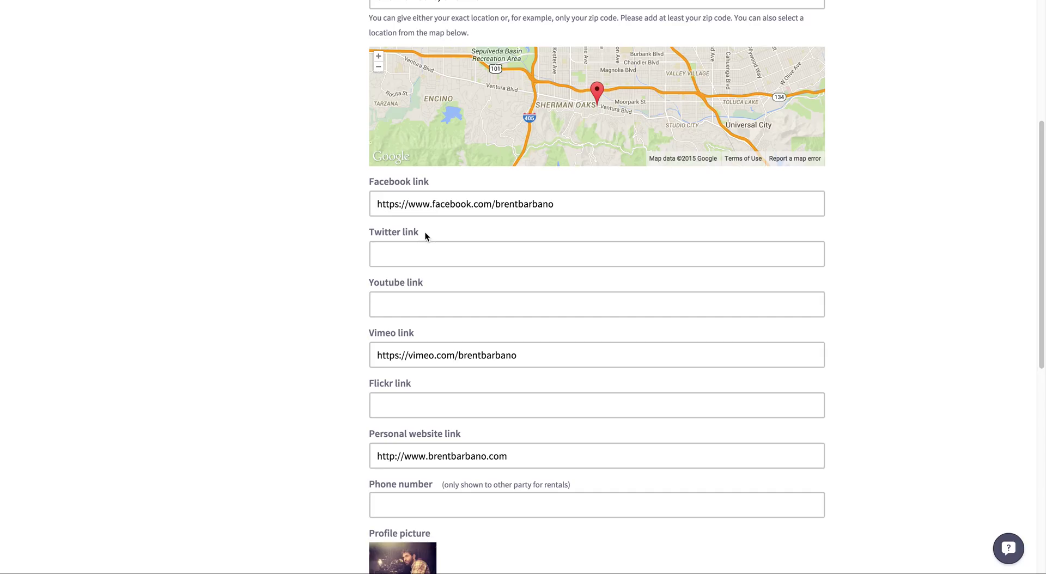
pyautogui.click(557, 206)
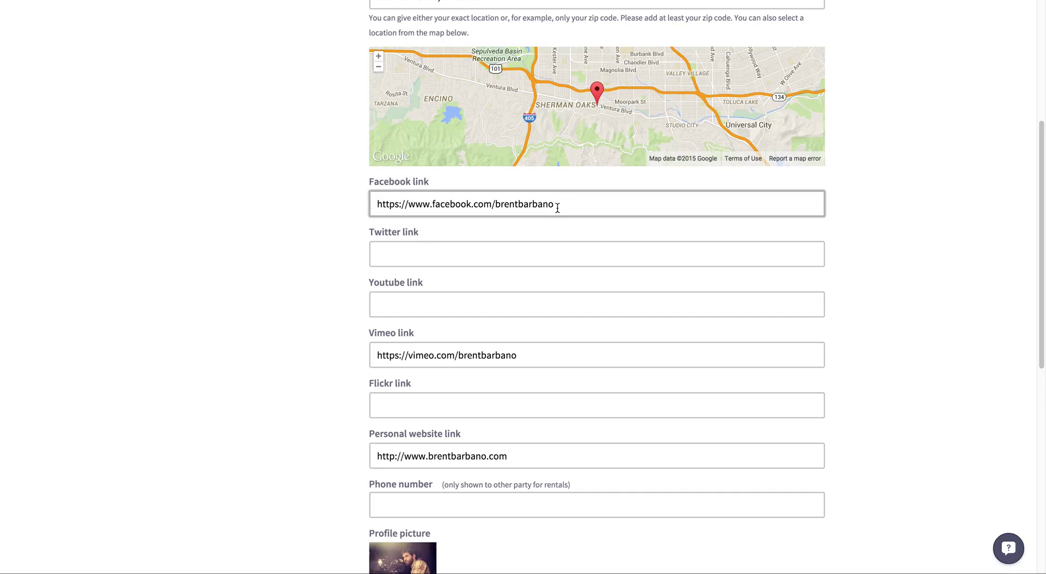
pyautogui.click(536, 249)
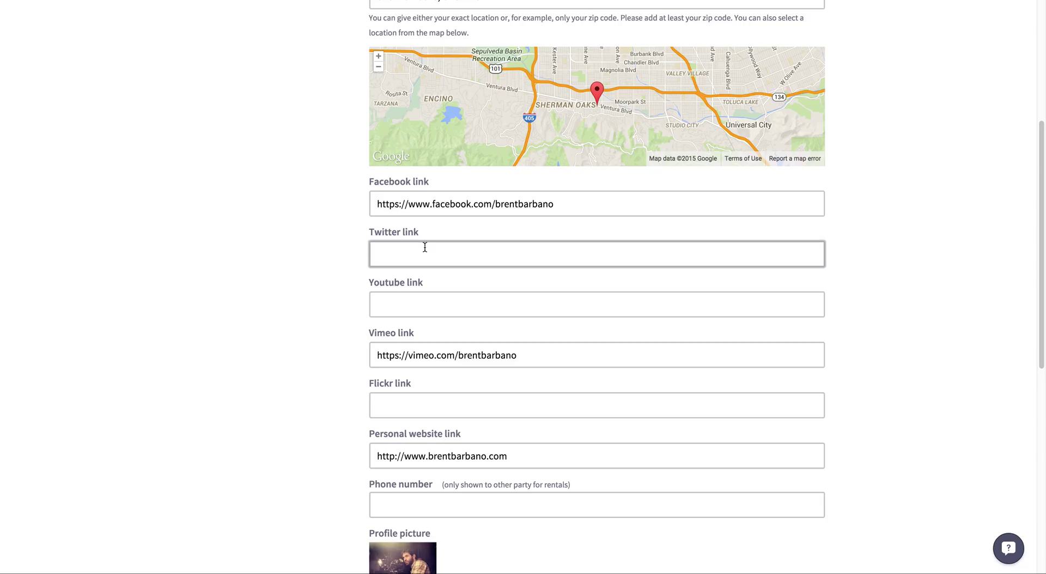
pyautogui.click(360, 306)
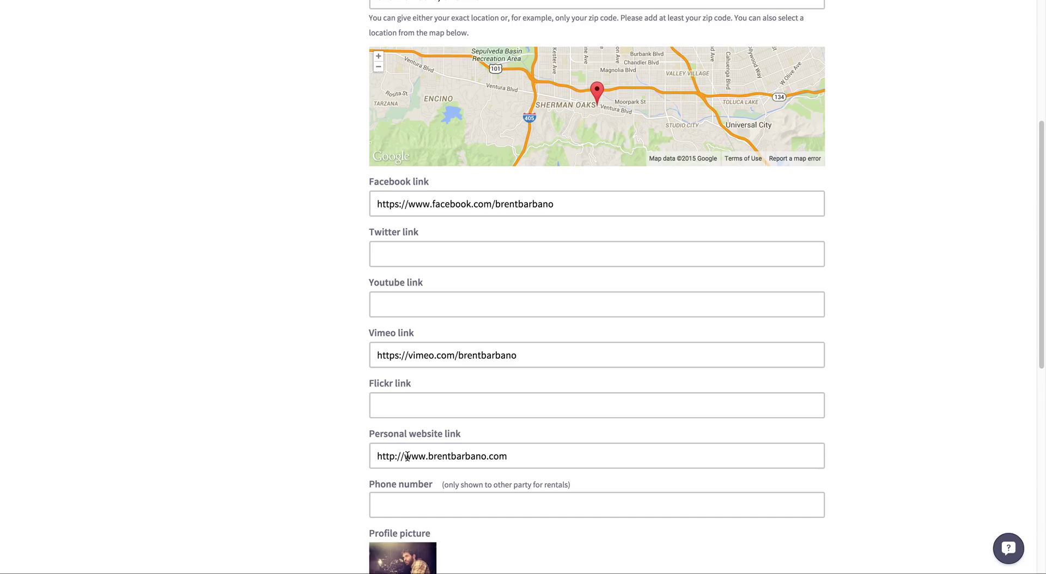
pyautogui.click(522, 455)
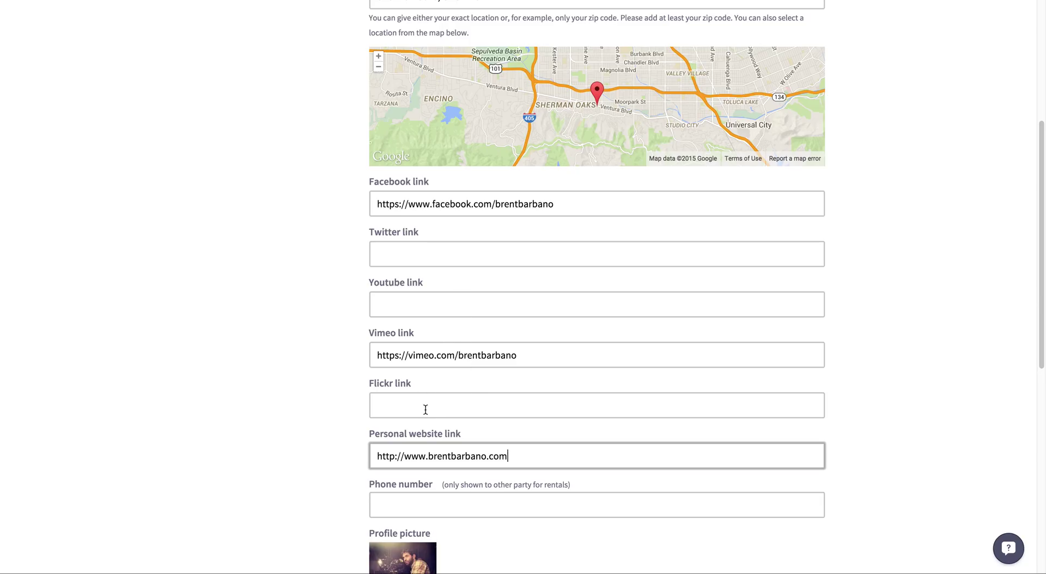
pyautogui.click(463, 247)
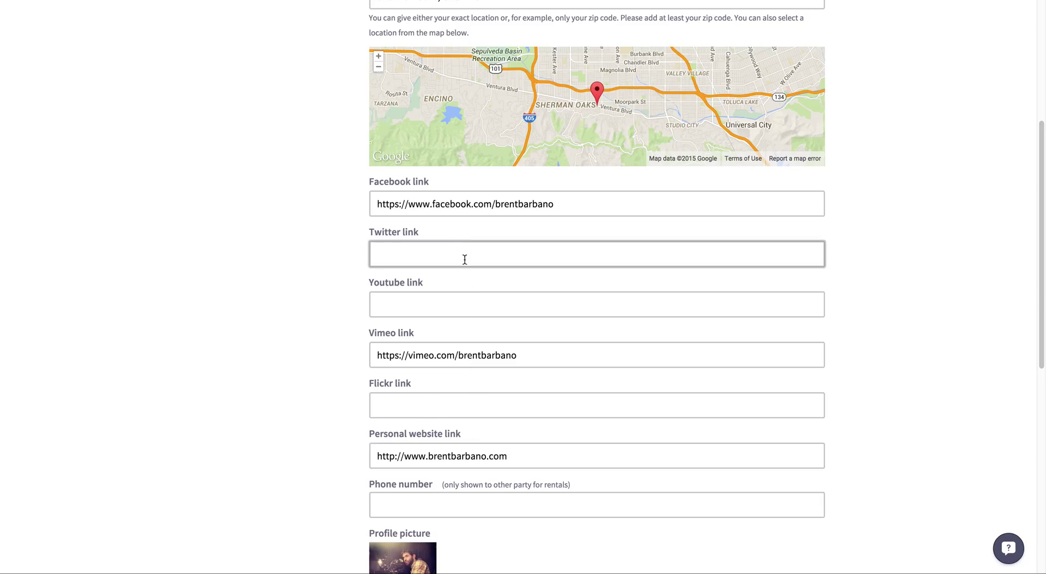
pyautogui.click(461, 300)
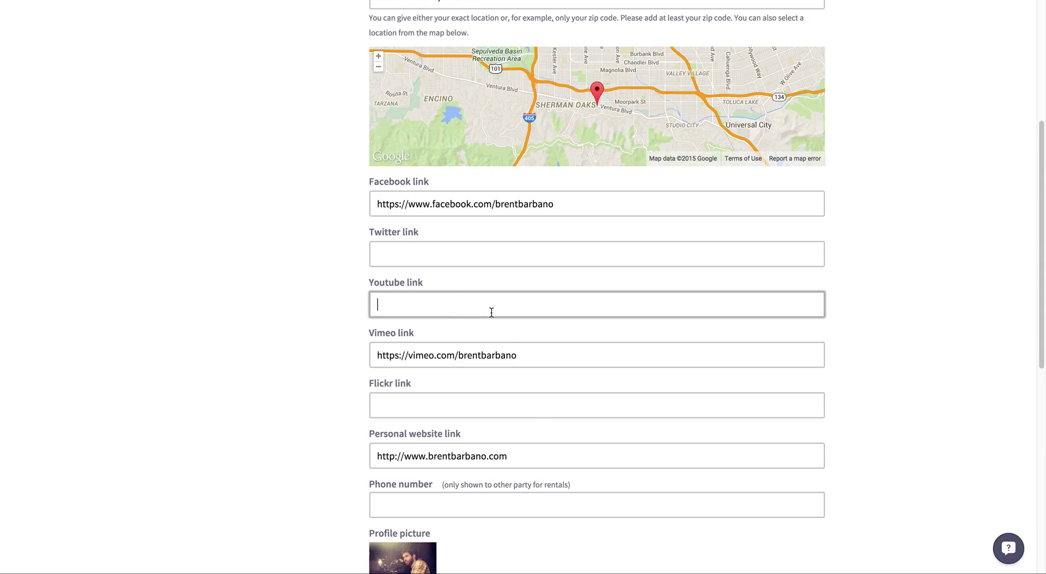
pyautogui.click(891, 461)
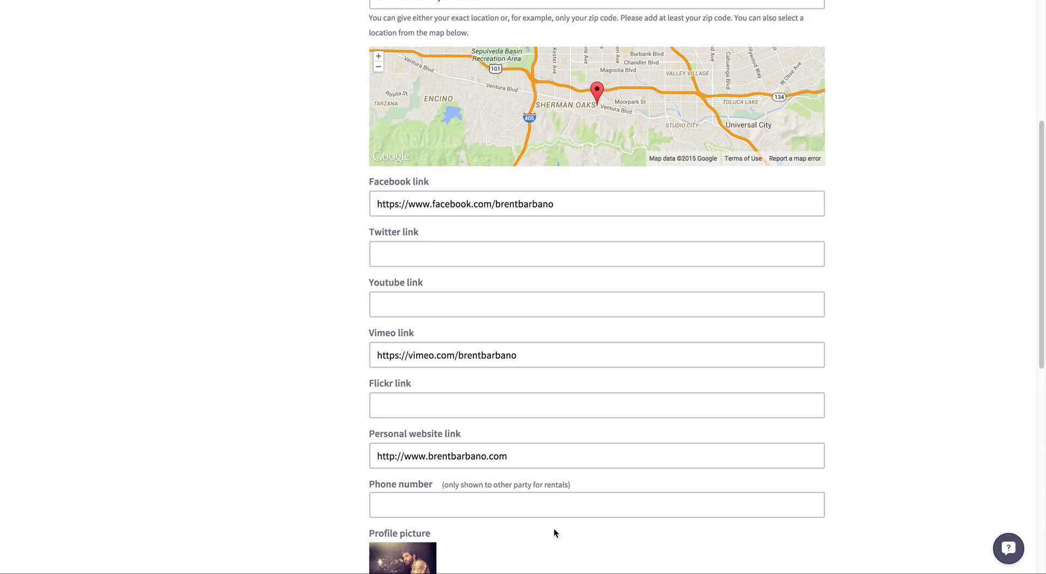
pyautogui.scroll(-1, 565, 536)
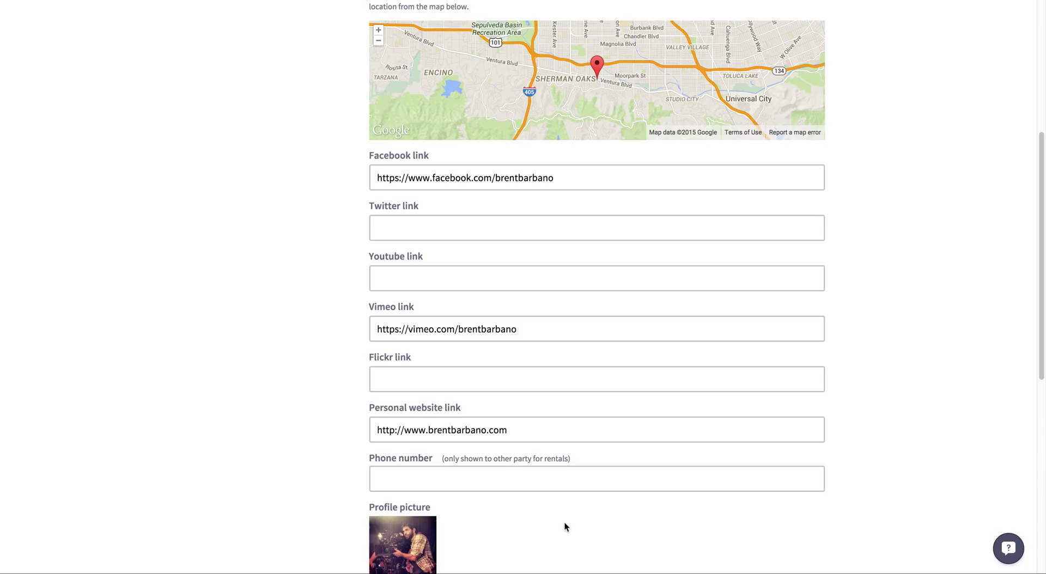
pyautogui.scroll(-2, 564, 524)
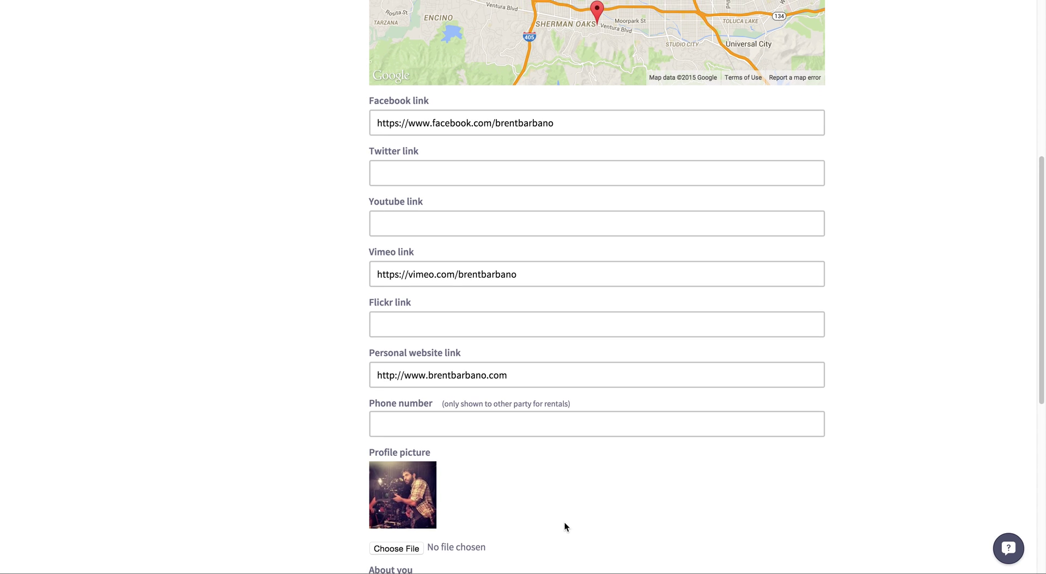
pyautogui.scroll(10, 564, 522)
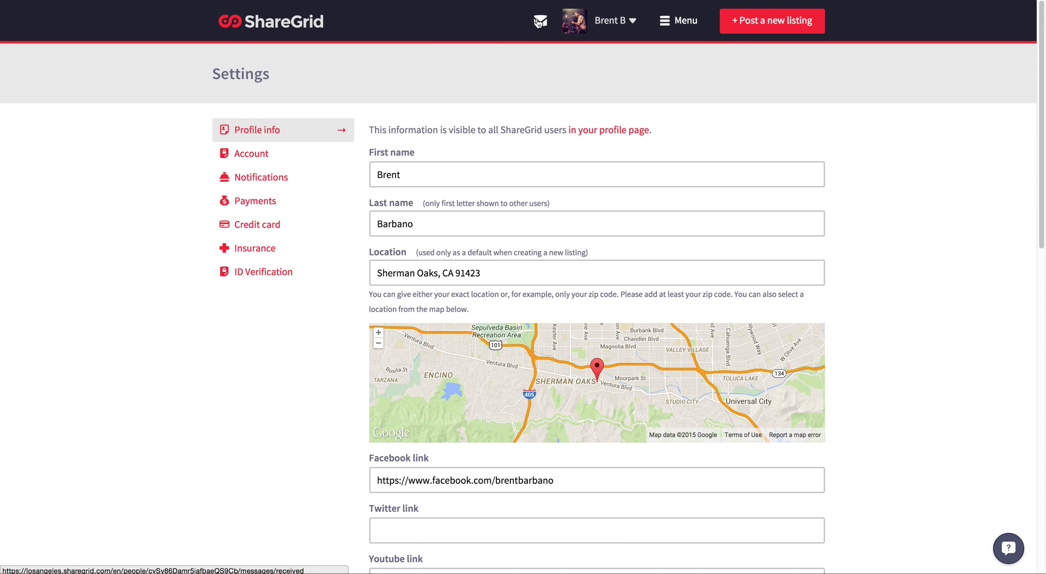
# - Open the file chooser for the profile picture and dismiss it without choosing a file
pyautogui.scroll(-10, 887, 329)
pyautogui.scroll(-4, 887, 331)
pyautogui.scroll(2, 887, 331)
pyautogui.scroll(1, 887, 331)
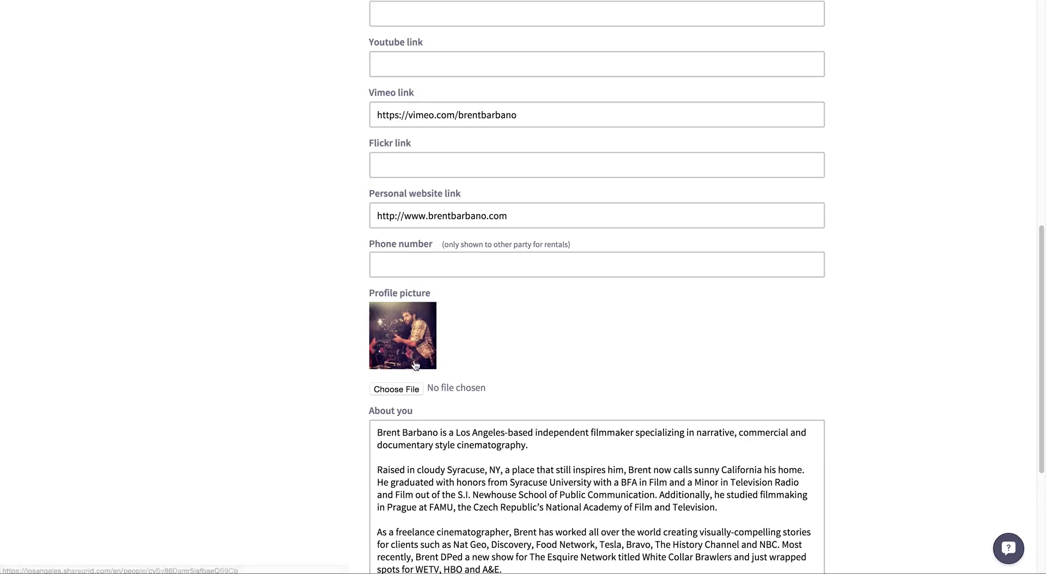
pyautogui.click(406, 389)
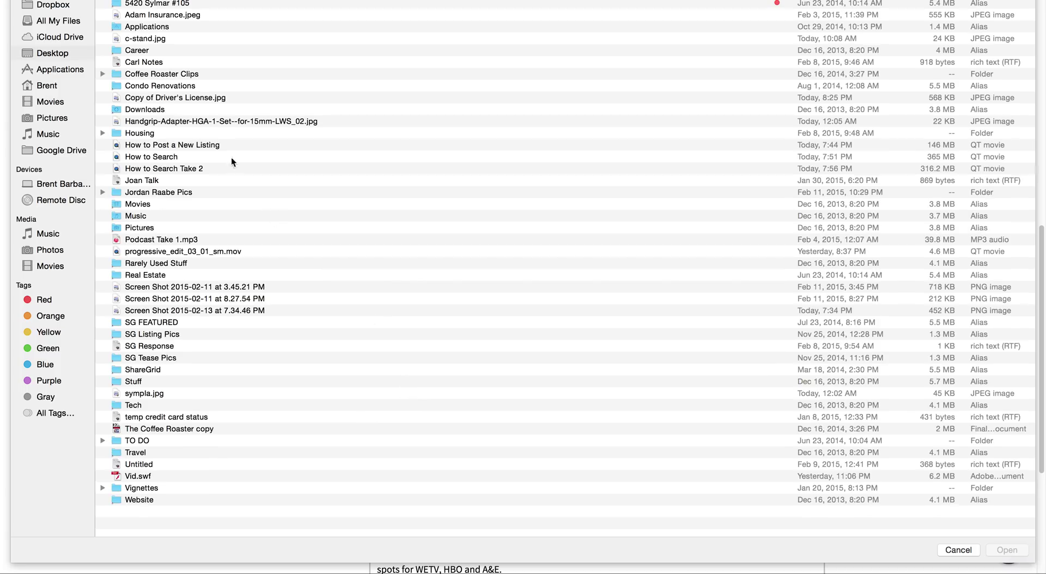
pyautogui.click(958, 551)
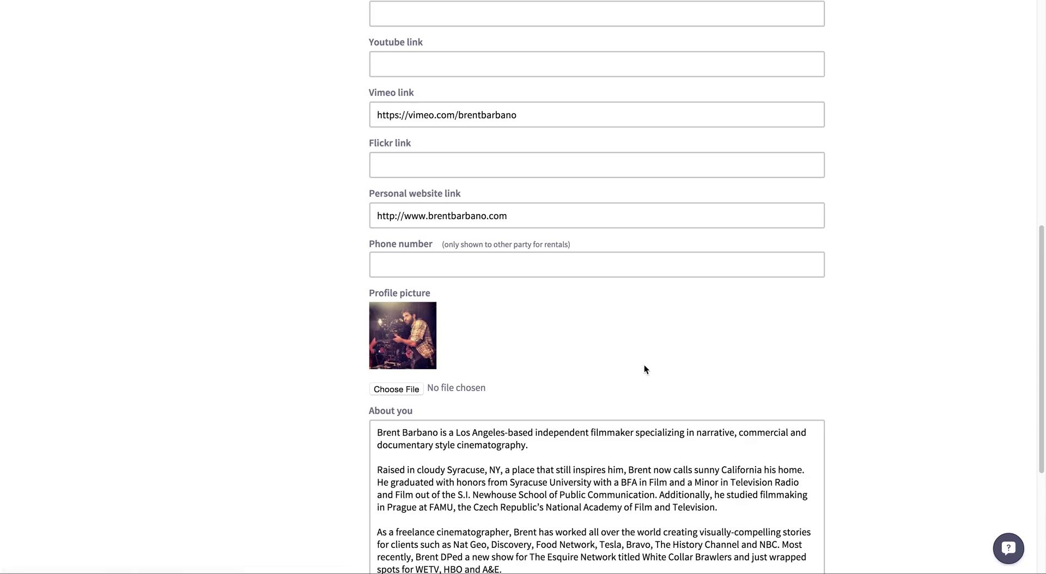
# - Read through the biography paragraphs in the About you field of the profile settings
pyautogui.scroll(-5, 901, 445)
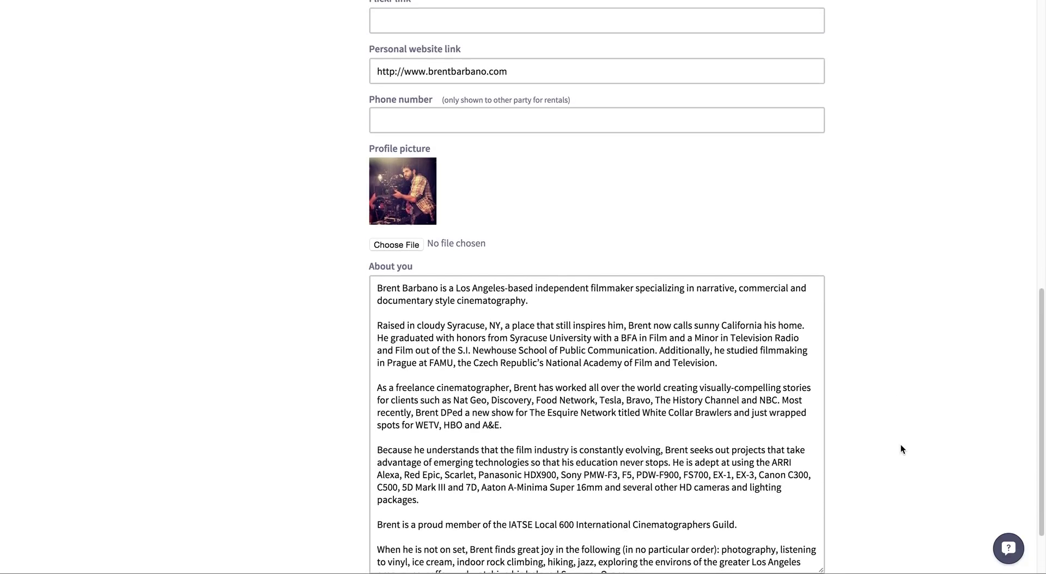
pyautogui.click(665, 330)
pyautogui.click(625, 332)
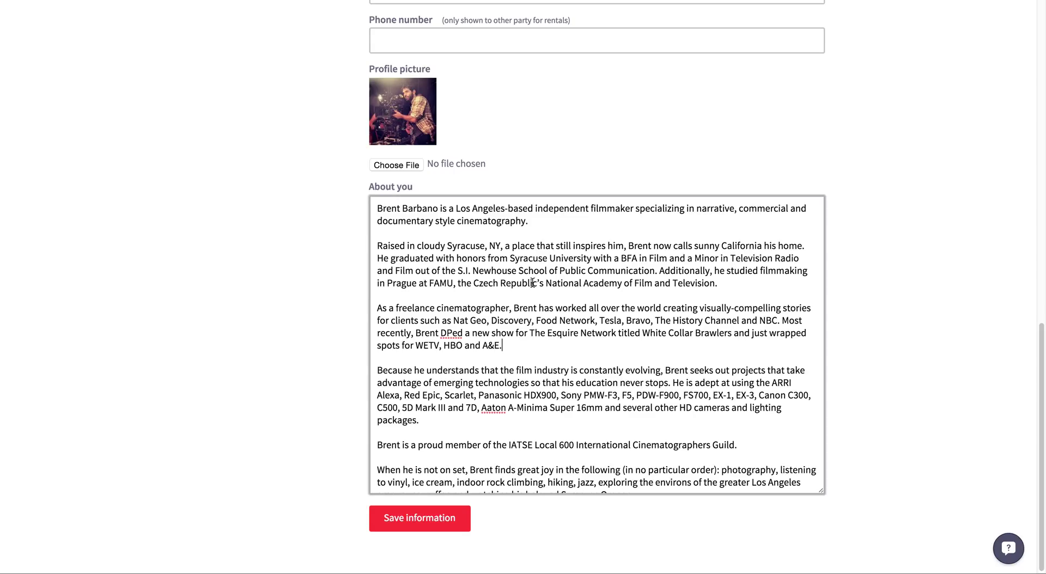
pyautogui.click(734, 287)
pyautogui.click(528, 354)
pyautogui.scroll(-1, 635, 430)
pyautogui.click(634, 425)
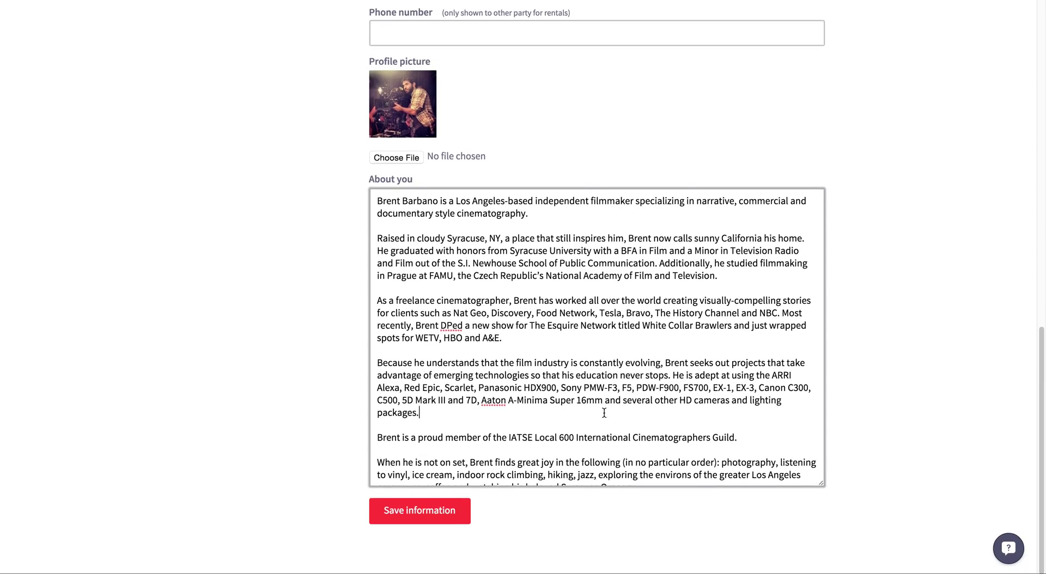
# - Save the profile information
pyautogui.scroll(3, 592, 364)
pyautogui.scroll(-3, 594, 381)
pyautogui.click(445, 508)
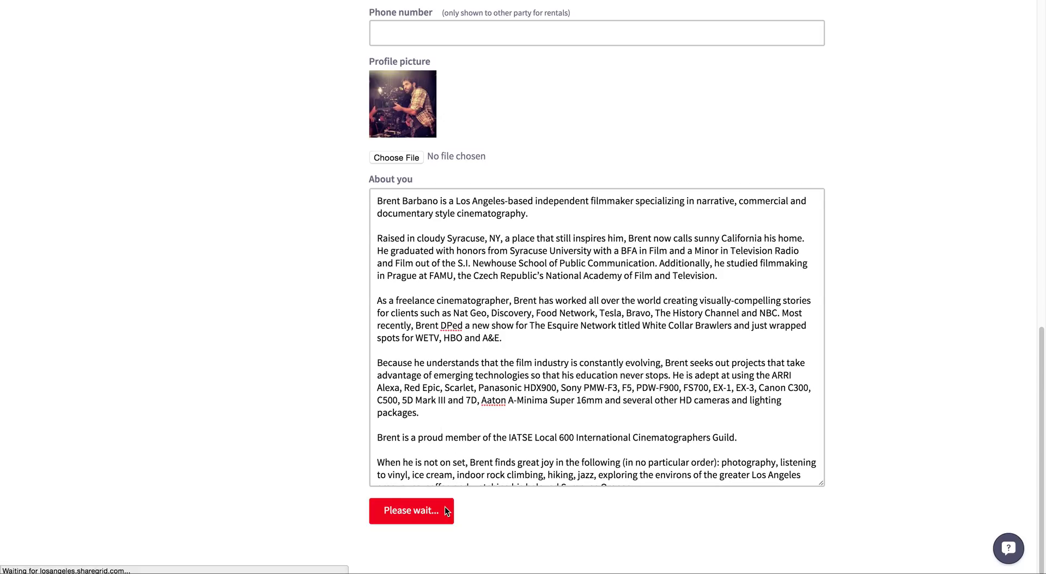